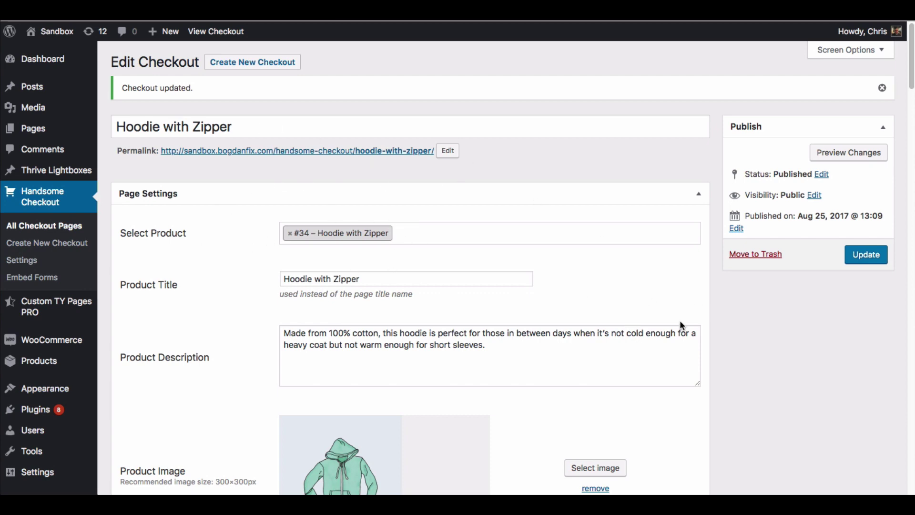
Scroll the Edit Checkout page, then switch to the live Hoodie with Zipper checkout tab
{"action": "scroll", "coordinate": [752, 336], "scroll_direction": "down", "scroll_amount": 1}
{"action": "scroll", "coordinate": [751, 334], "scroll_direction": "down", "scroll_amount": 2}
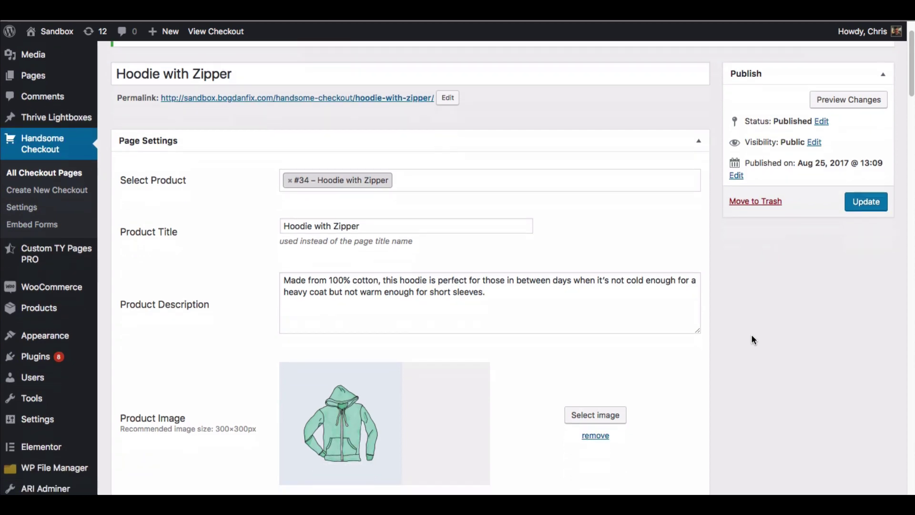
{"action": "scroll", "coordinate": [550, 333], "scroll_direction": "down", "scroll_amount": 2}
{"action": "scroll", "coordinate": [550, 333], "scroll_direction": "down", "scroll_amount": 3}
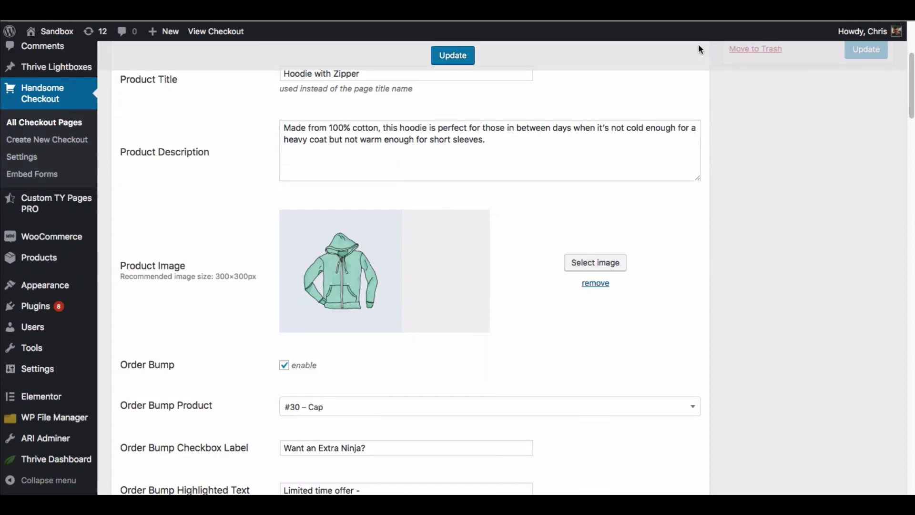
{"action": "key", "text": "ctrl+Tab"}
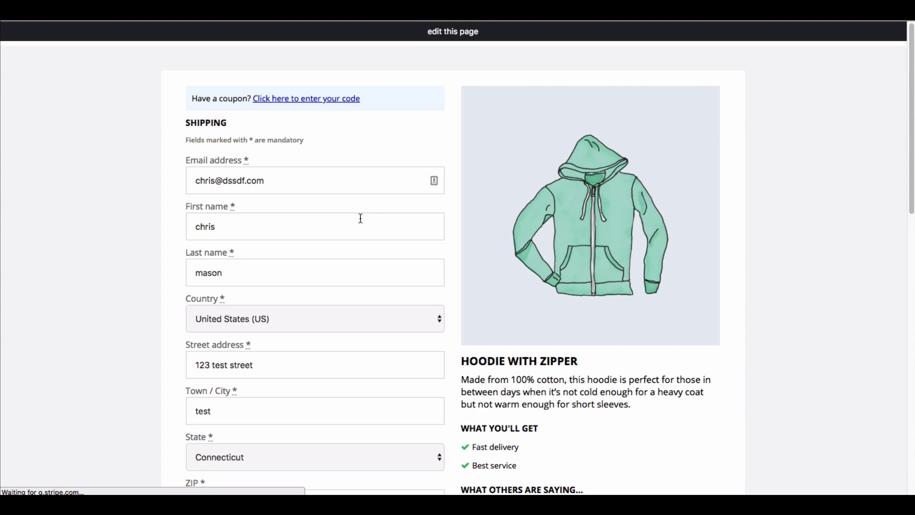
Scroll the live hoodie checkout down to the $45.00 billing summary and back up
{"action": "scroll", "coordinate": [360, 219], "scroll_direction": "down", "scroll_amount": 3}
{"action": "scroll", "coordinate": [533, 228], "scroll_direction": "down", "scroll_amount": 5}
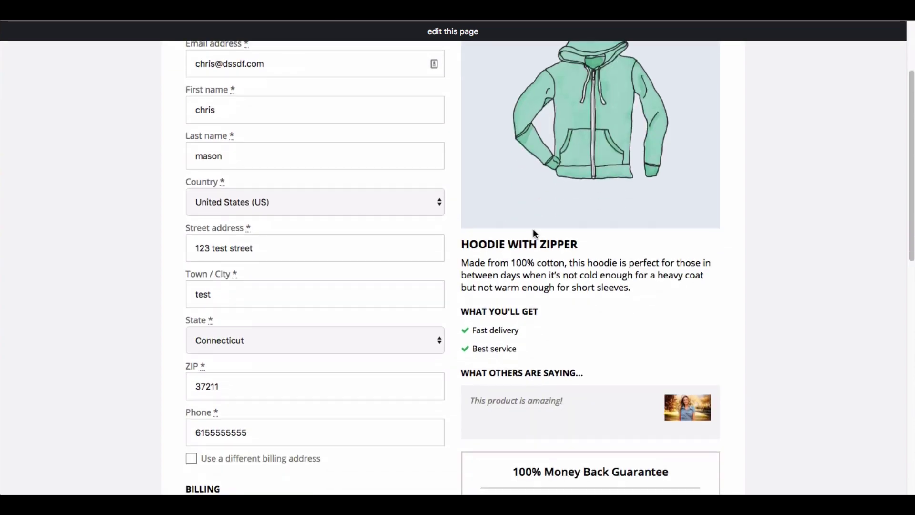
{"action": "scroll", "coordinate": [490, 286], "scroll_direction": "down", "scroll_amount": 10}
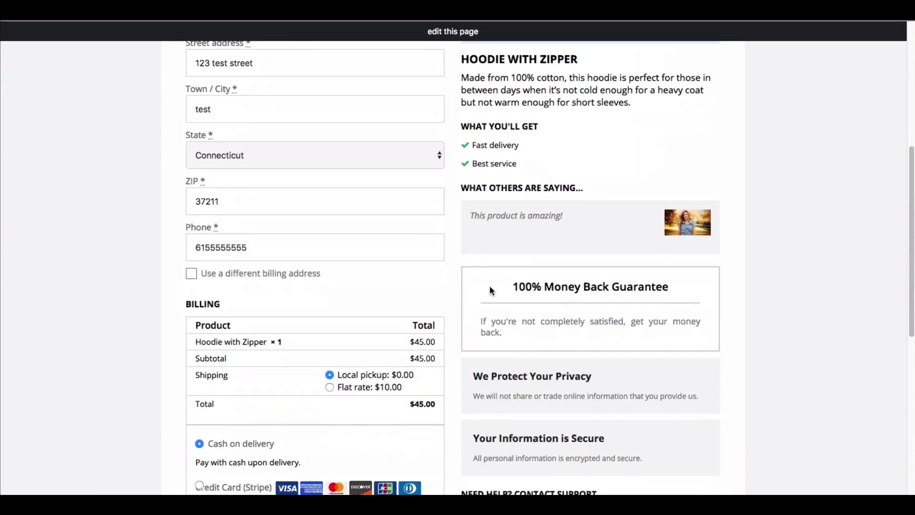
{"action": "scroll", "coordinate": [430, 306], "scroll_direction": "up", "scroll_amount": 15}
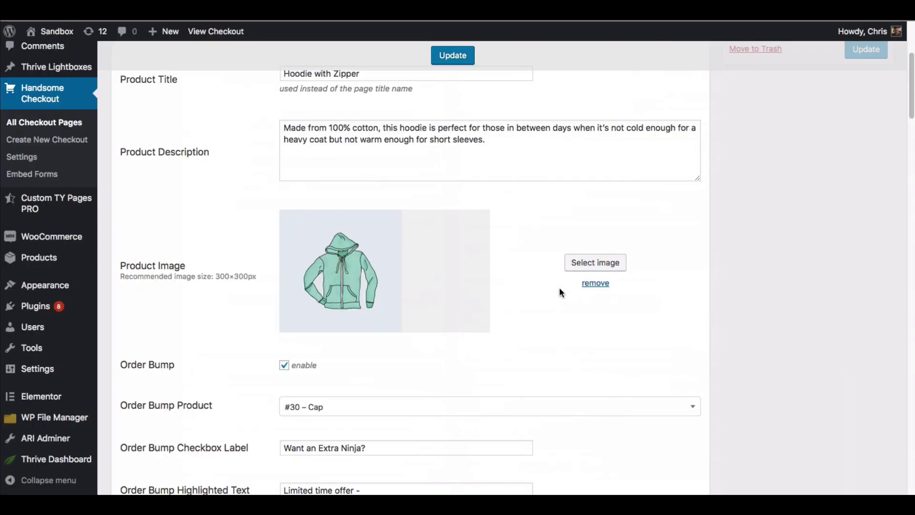
Enable Variations & Quantity Options to reveal the 'Bundle and Save!' title and 1/2/3 quantity table
{"action": "scroll", "coordinate": [728, 250], "scroll_direction": "down", "scroll_amount": 6}
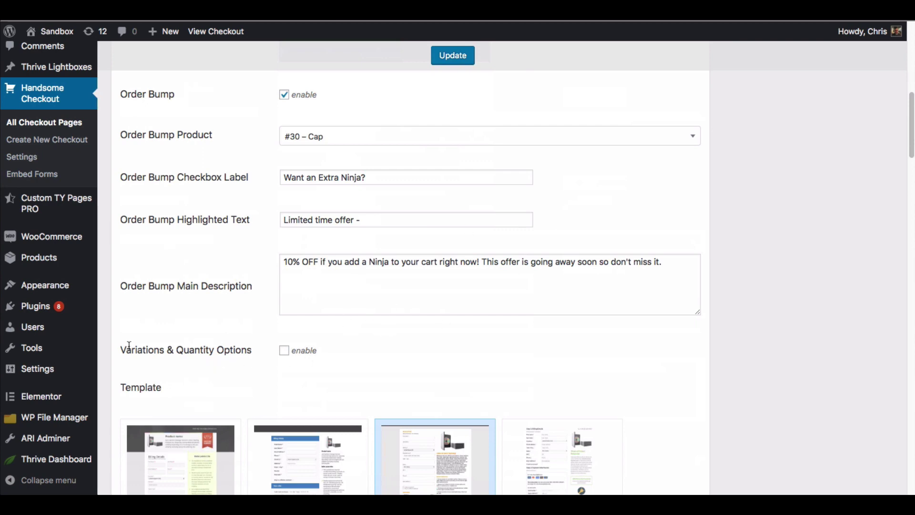
{"action": "left_click_drag", "start_coordinate": [124, 352], "coordinate": [256, 357]}
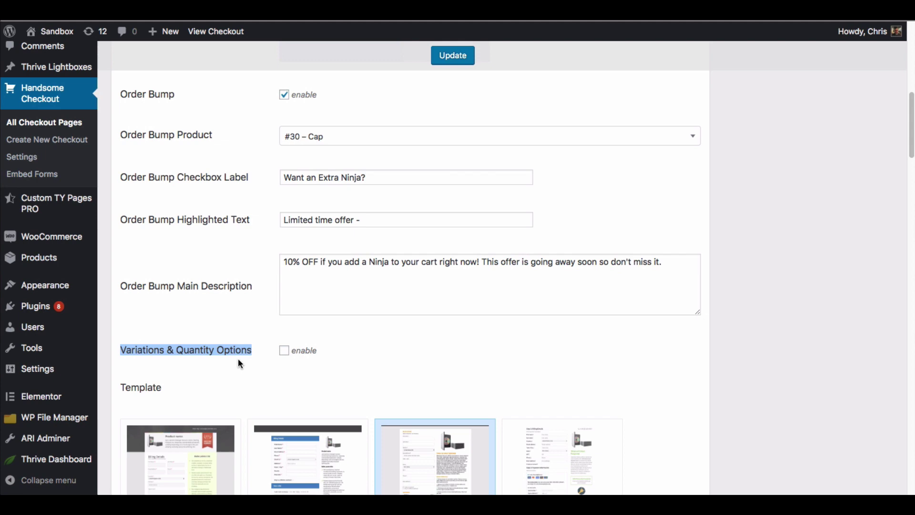
{"action": "left_click", "coordinate": [236, 364]}
{"action": "left_click", "coordinate": [284, 353]}
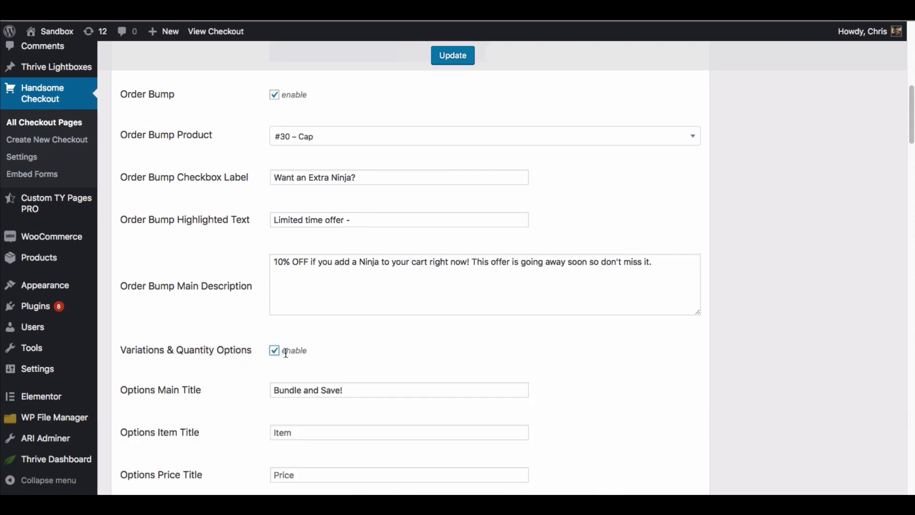
{"action": "scroll", "coordinate": [695, 365], "scroll_direction": "down", "scroll_amount": 5}
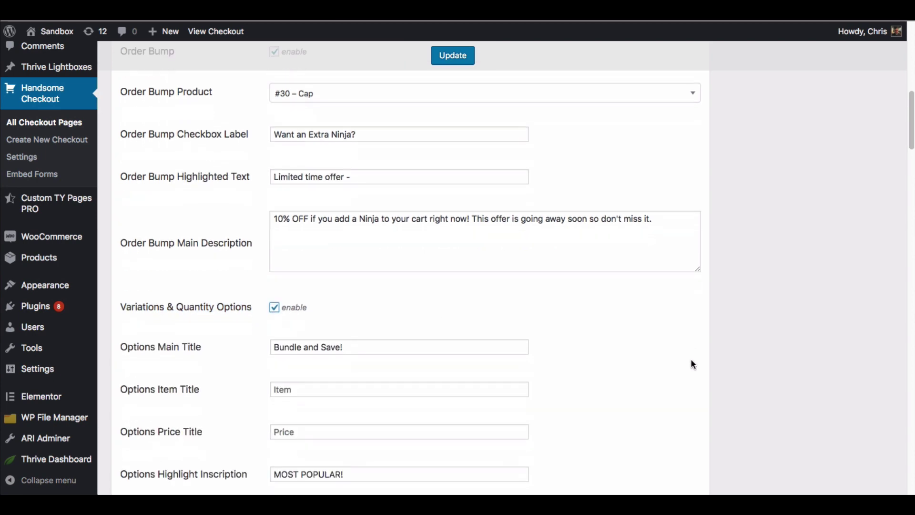
{"action": "scroll", "coordinate": [694, 364], "scroll_direction": "down", "scroll_amount": 4}
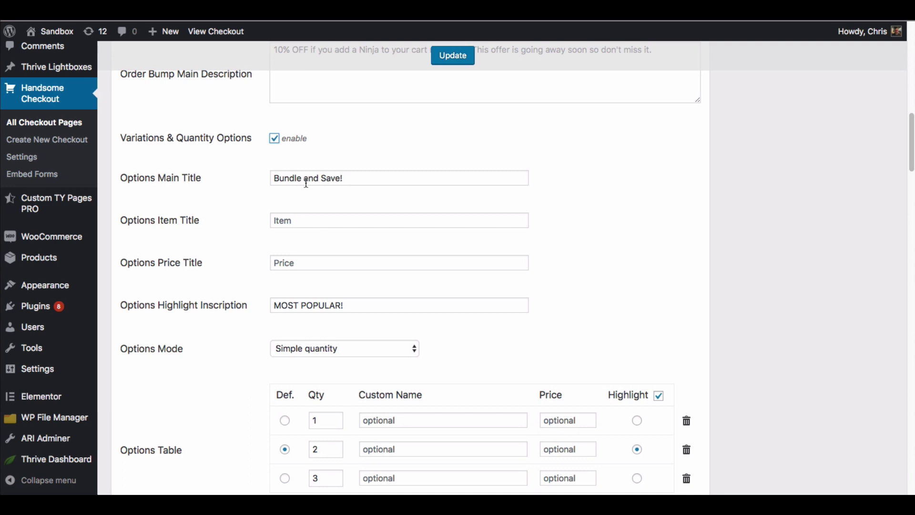
{"action": "left_click", "coordinate": [275, 180]}
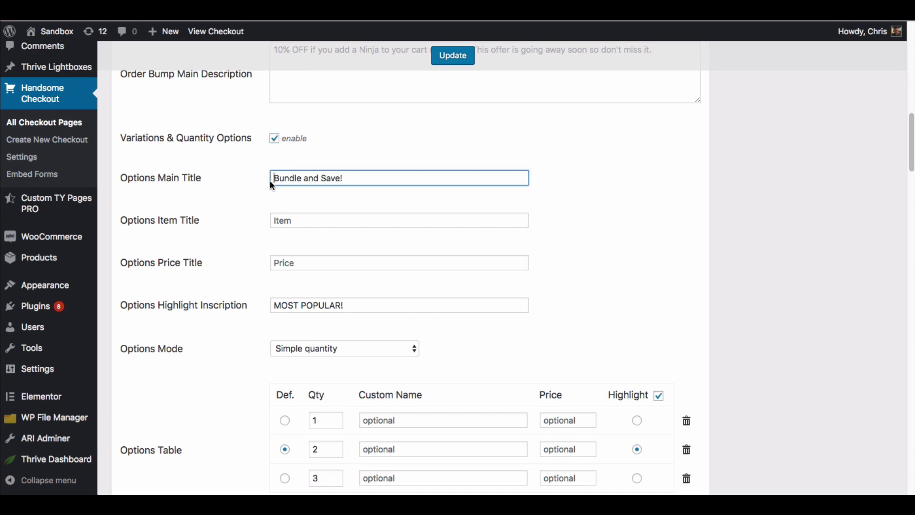
{"action": "left_click_drag", "start_coordinate": [289, 179], "coordinate": [360, 182]}
{"action": "left_click", "coordinate": [365, 182]}
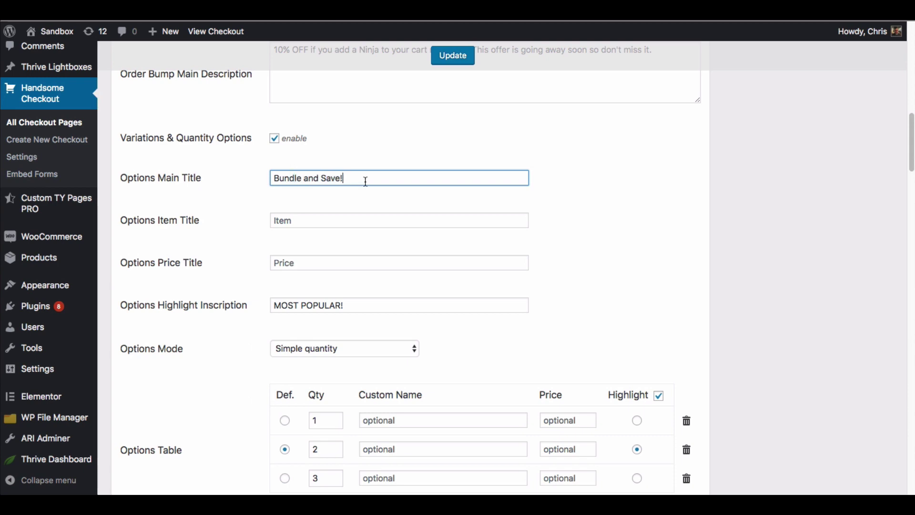
{"action": "left_click", "coordinate": [318, 227]}
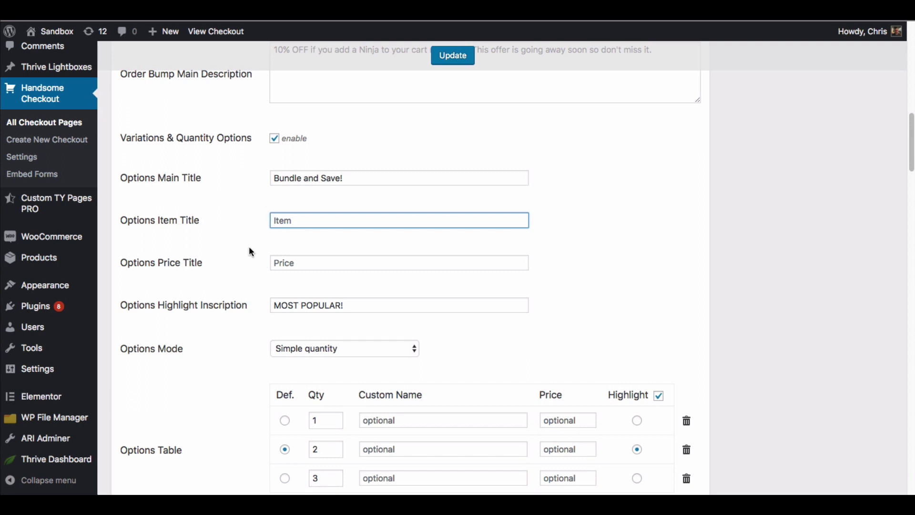
{"action": "left_click", "coordinate": [287, 267]}
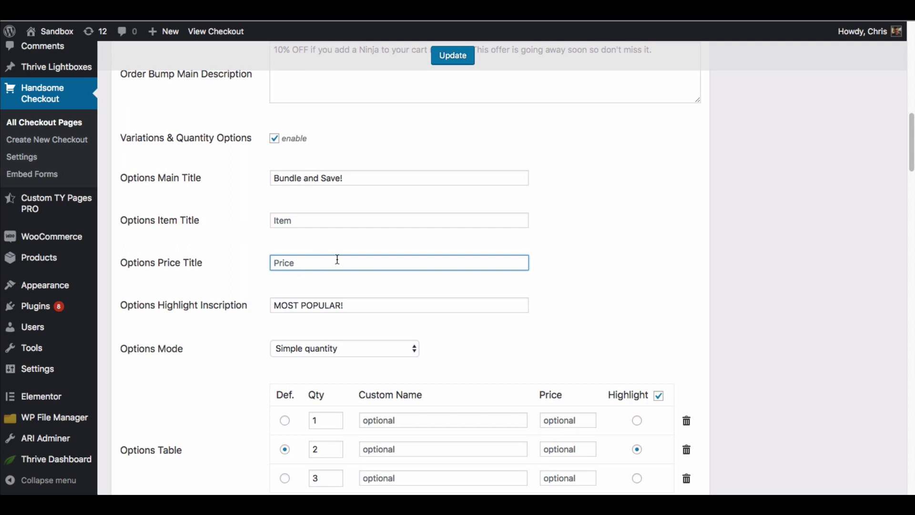
{"action": "scroll", "coordinate": [586, 236], "scroll_direction": "down", "scroll_amount": 2}
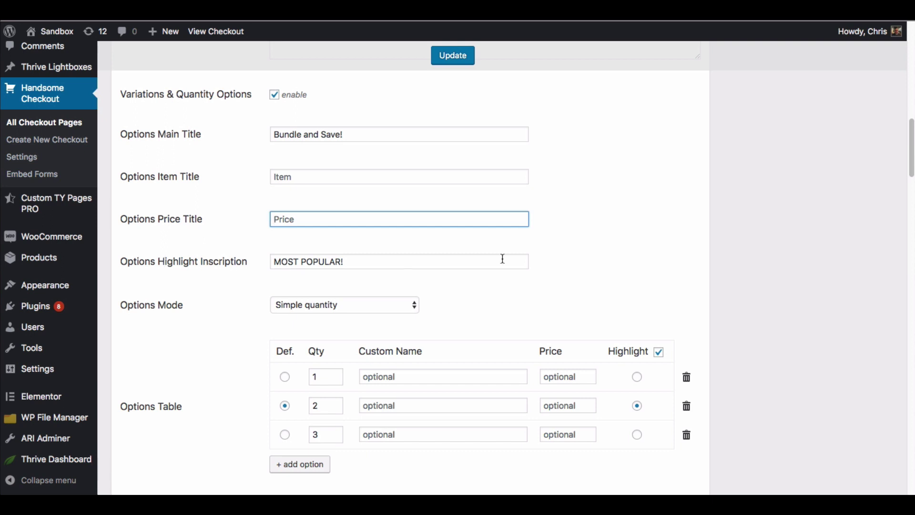
{"action": "scroll", "coordinate": [666, 267], "scroll_direction": "down", "scroll_amount": 1}
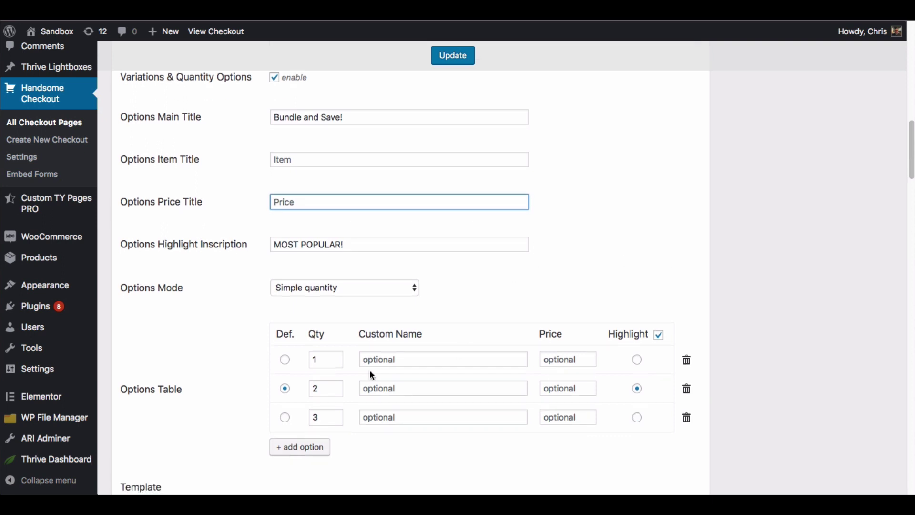
{"action": "scroll", "coordinate": [382, 324], "scroll_direction": "down", "scroll_amount": 1}
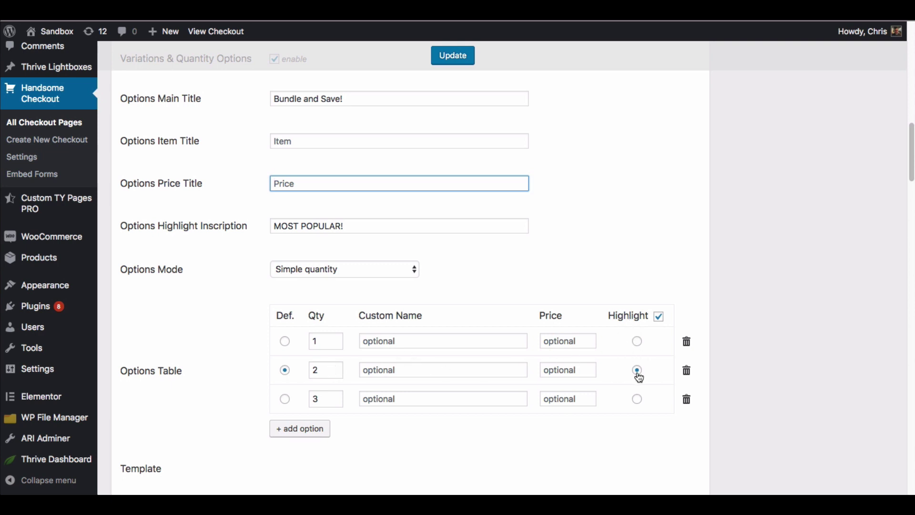
Make the 2-hoodie row the default, keep Simple quantity mode, and update the checkout
{"action": "left_click", "coordinate": [285, 371]}
{"action": "left_click", "coordinate": [358, 274]}
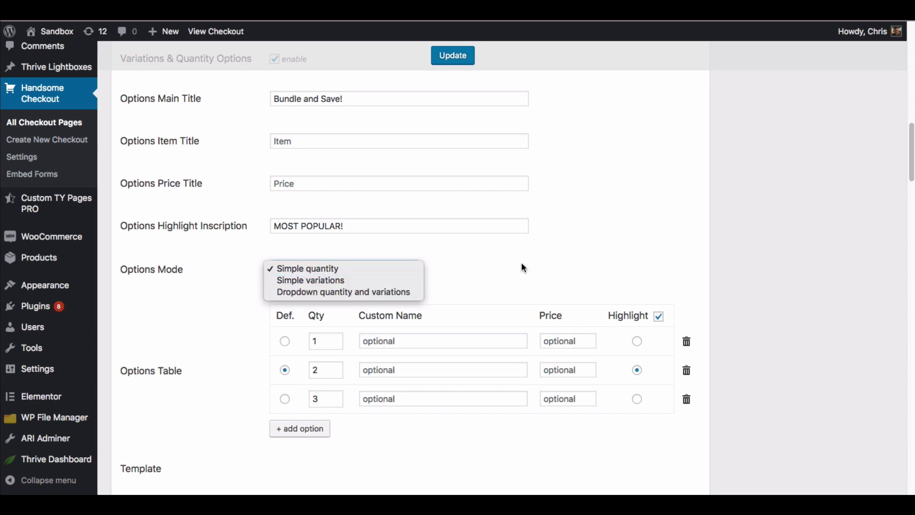
{"action": "left_click", "coordinate": [540, 266]}
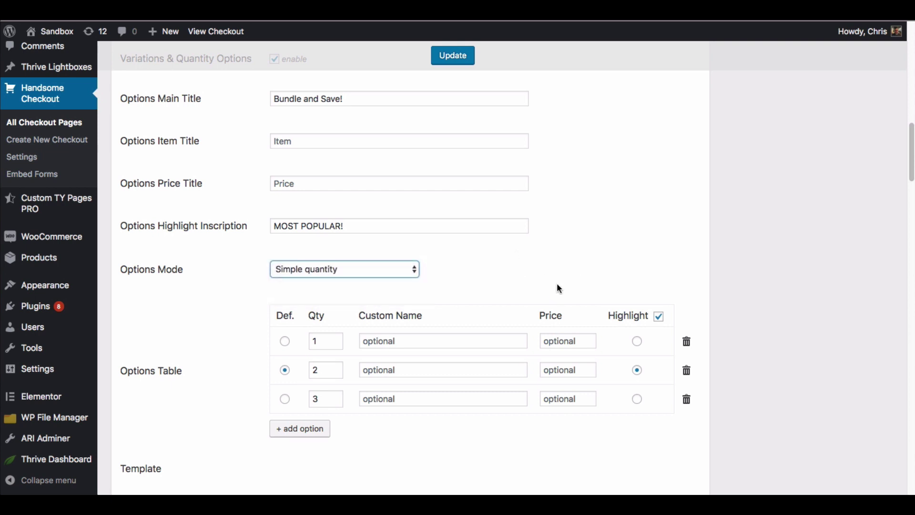
{"action": "left_click", "coordinate": [454, 59]}
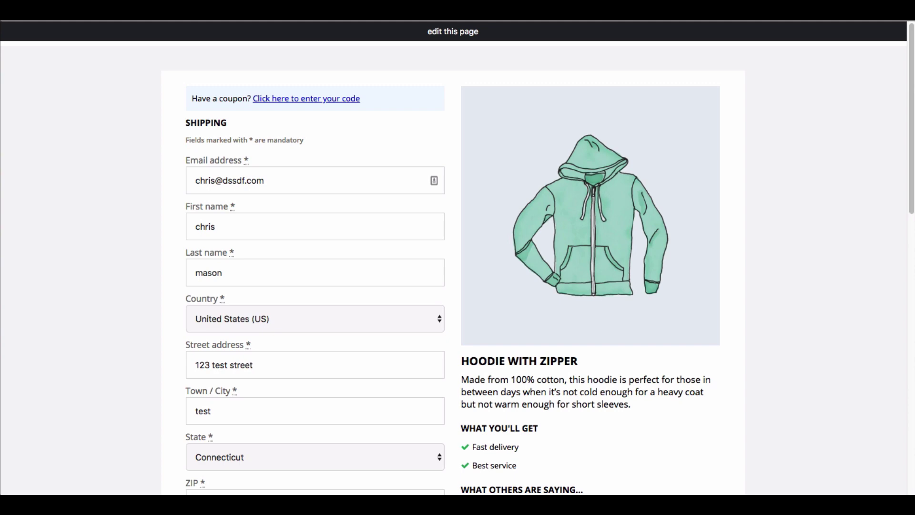
Select '1 Hoodie with Zipper' in the Bundle and Save table, changing the total to $45.00
{"action": "scroll", "coordinate": [785, 113], "scroll_direction": "down", "scroll_amount": 2}
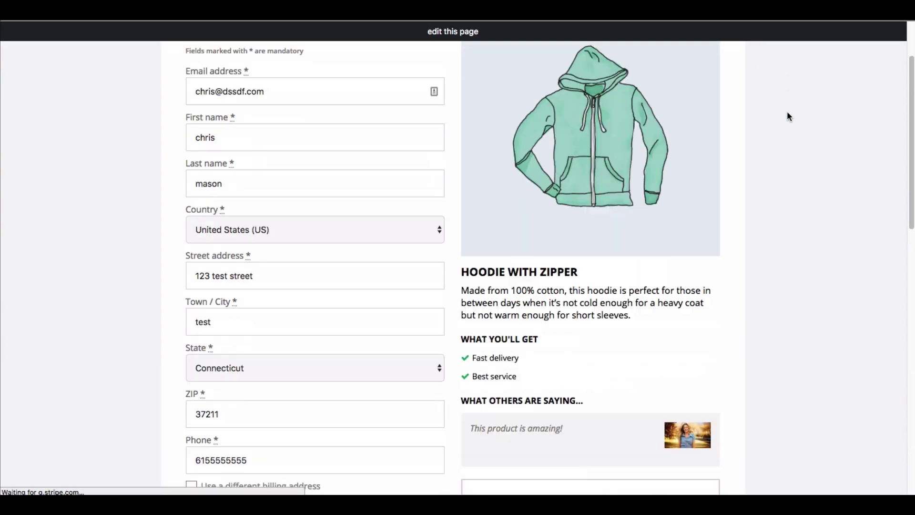
{"action": "scroll", "coordinate": [787, 115], "scroll_direction": "down", "scroll_amount": 7}
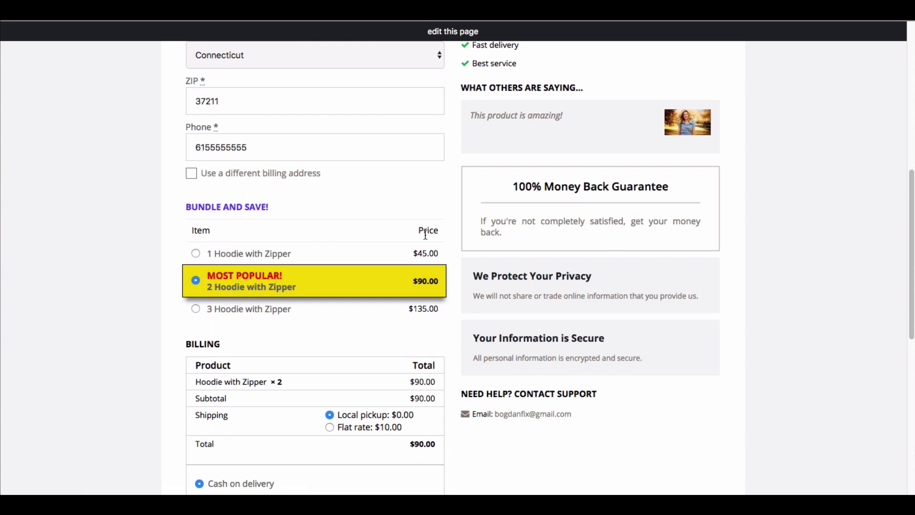
{"action": "scroll", "coordinate": [428, 234], "scroll_direction": "down", "scroll_amount": 1}
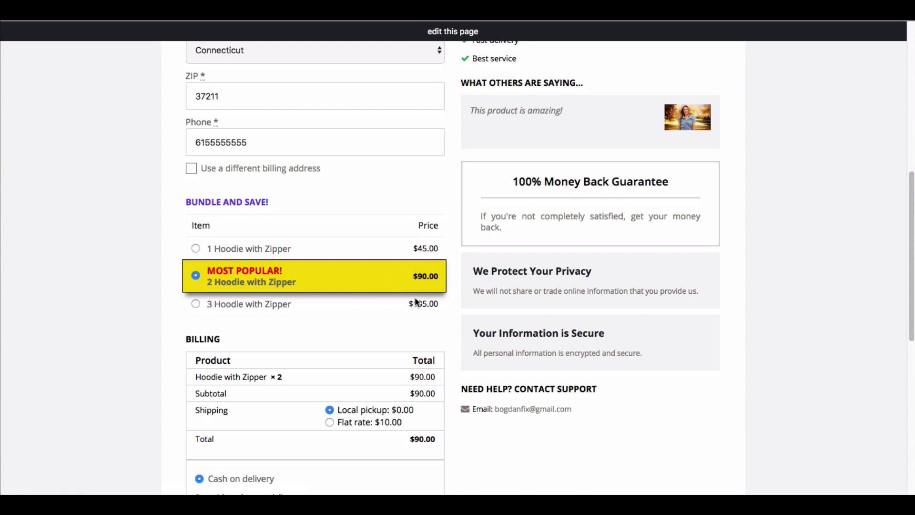
{"action": "scroll", "coordinate": [423, 363], "scroll_direction": "down", "scroll_amount": 1}
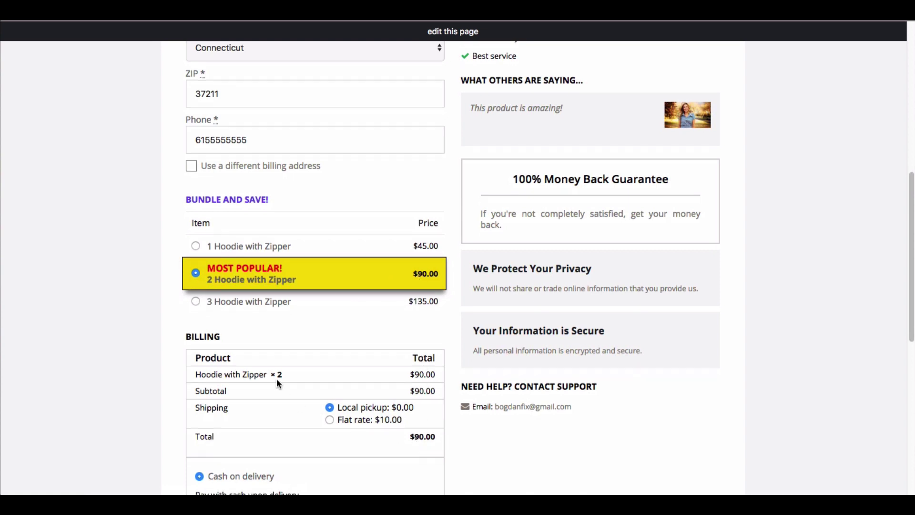
{"action": "left_click", "coordinate": [196, 246]}
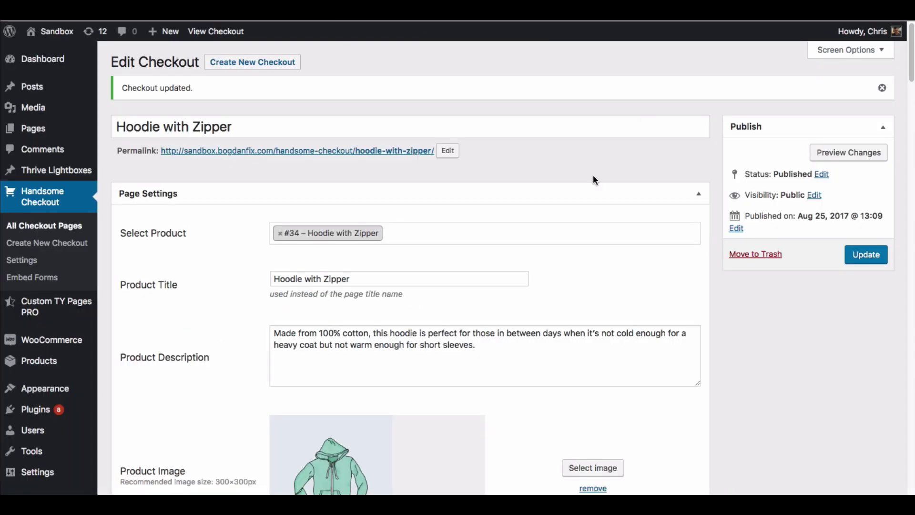
Keep Simple quantity mode and add a fourth option row with quantity 4
{"action": "scroll", "coordinate": [596, 205], "scroll_direction": "down", "scroll_amount": 2}
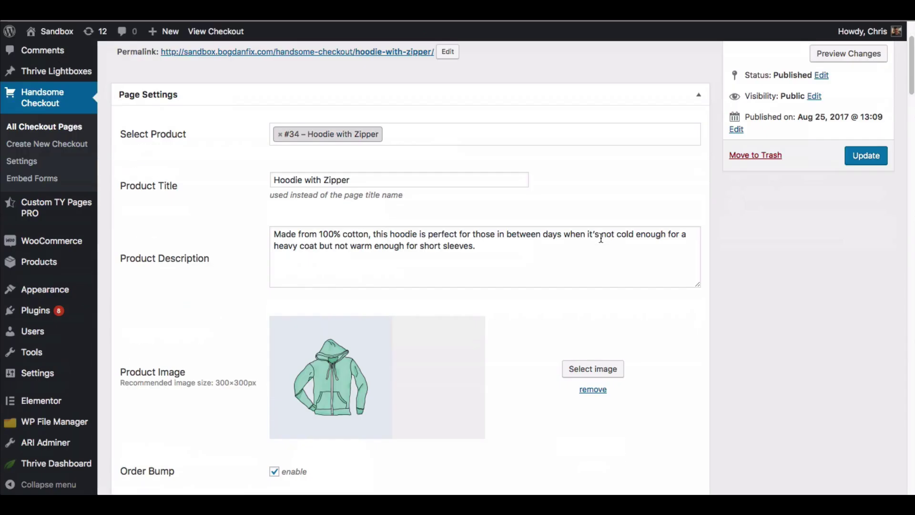
{"action": "scroll", "coordinate": [601, 238], "scroll_direction": "down", "scroll_amount": 10}
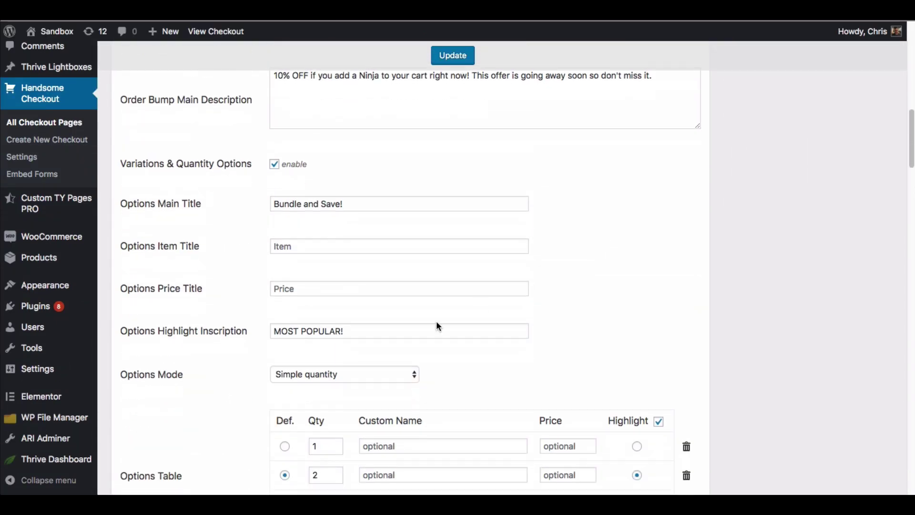
{"action": "scroll", "coordinate": [438, 326], "scroll_direction": "down", "scroll_amount": 2}
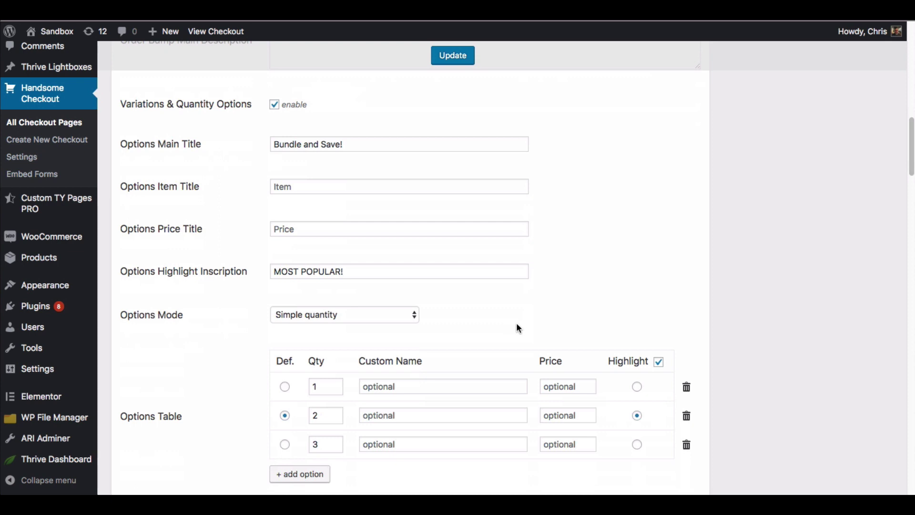
{"action": "left_click", "coordinate": [372, 316]}
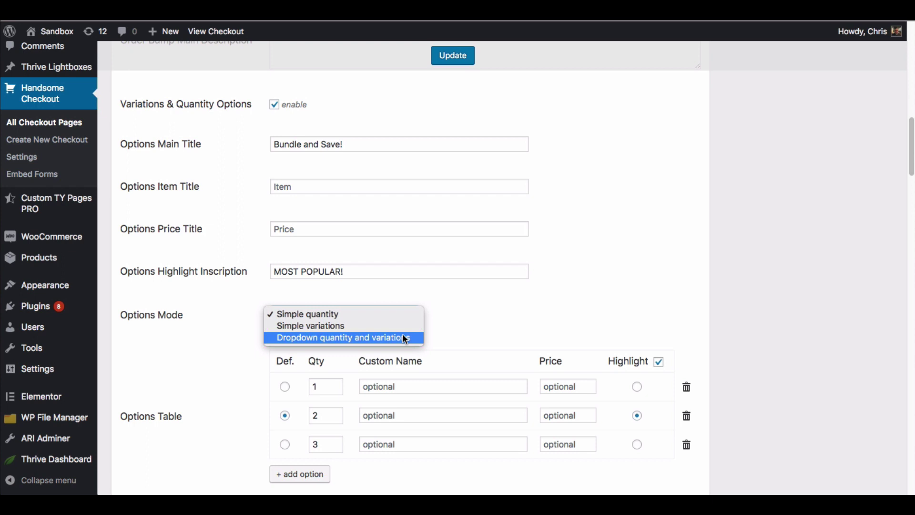
{"action": "left_click", "coordinate": [612, 297]}
{"action": "scroll", "coordinate": [577, 305], "scroll_direction": "down", "scroll_amount": 1}
{"action": "left_click", "coordinate": [316, 453]}
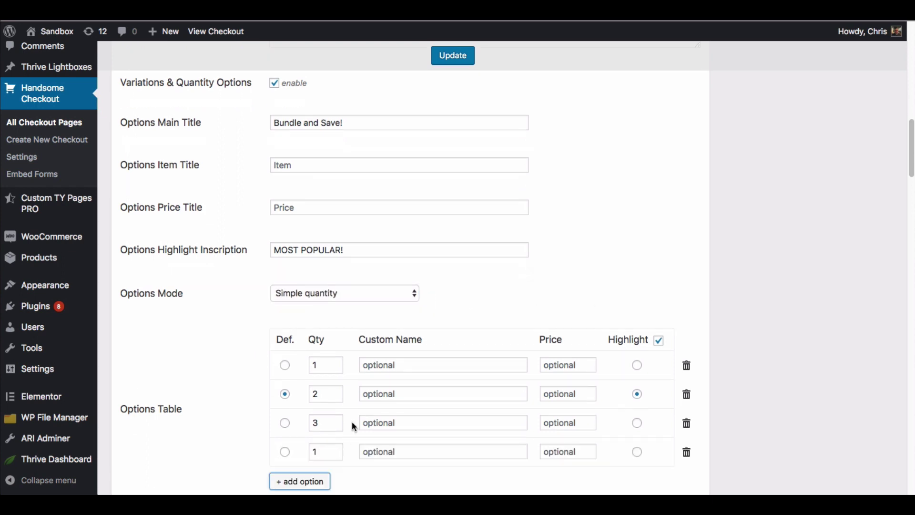
{"action": "scroll", "coordinate": [353, 420], "scroll_direction": "down", "scroll_amount": 2}
{"action": "left_click", "coordinate": [337, 411]}
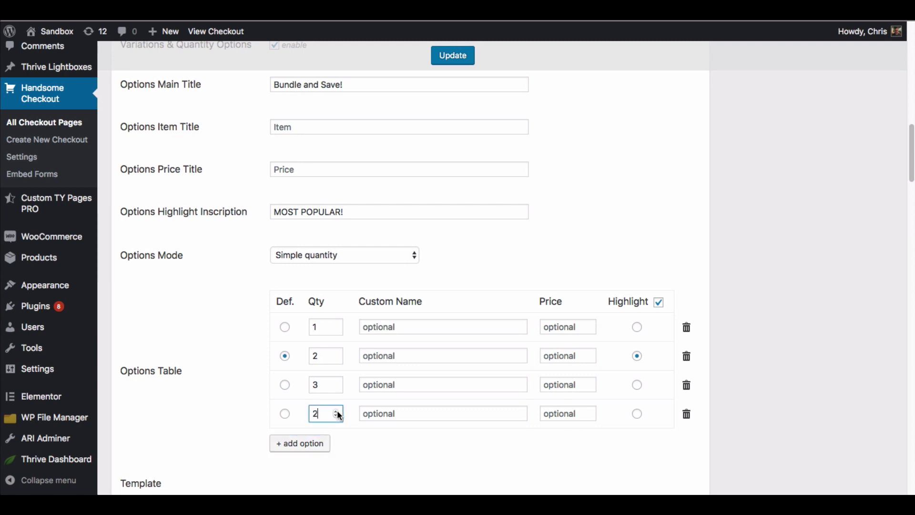
{"action": "left_click", "coordinate": [337, 411]}
{"action": "left_click", "coordinate": [337, 411]}
{"action": "left_click", "coordinate": [337, 412]}
{"action": "left_click", "coordinate": [336, 415]}
Name the 2-pack option 'Double Your Order and Save!' and update the checkout
{"action": "left_click", "coordinate": [378, 352]}
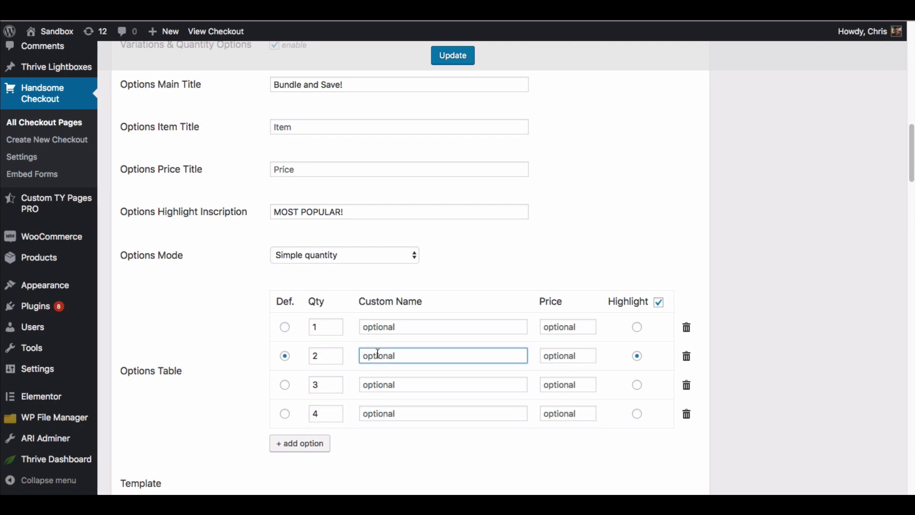
{"action": "type", "text": "Double Your Order and Save!"}
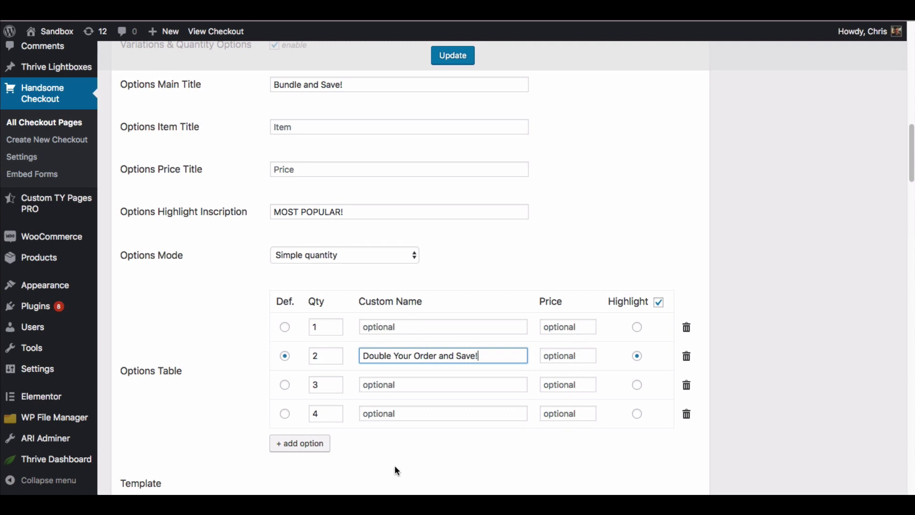
{"action": "left_click", "coordinate": [441, 54]}
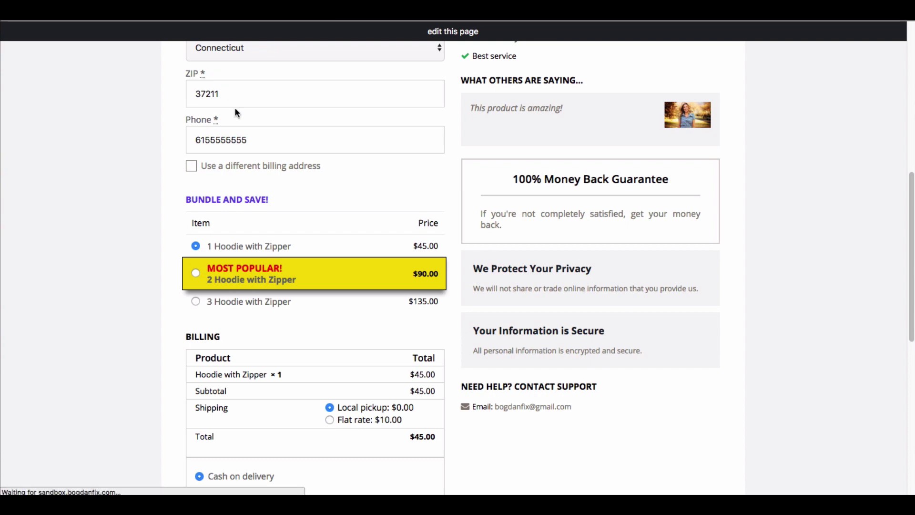
Pick '3 Hoodie with Zipper' from the four Bundle and Save choices, totalling $135.00
{"action": "scroll", "coordinate": [507, 193], "scroll_direction": "down", "scroll_amount": 4}
{"action": "scroll", "coordinate": [504, 192], "scroll_direction": "down", "scroll_amount": 1}
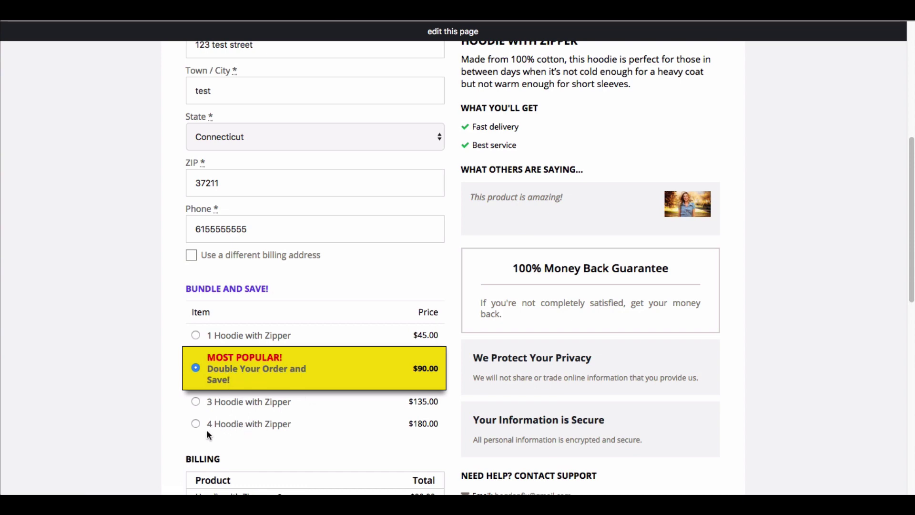
{"action": "left_click", "coordinate": [196, 401]}
{"action": "scroll", "coordinate": [687, 350], "scroll_direction": "down", "scroll_amount": 3}
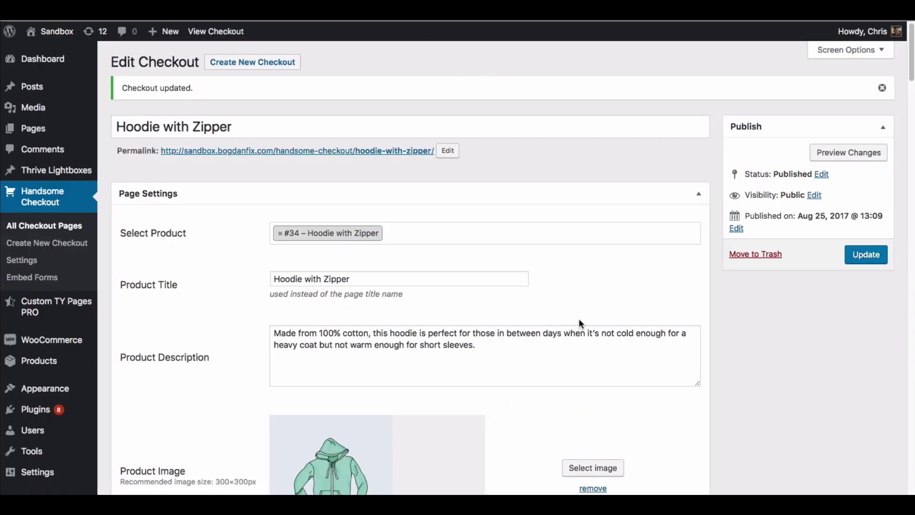
Choose the Two Step checkout template, update, and reload the live checkout page
{"action": "scroll", "coordinate": [771, 299], "scroll_direction": "down", "scroll_amount": 14}
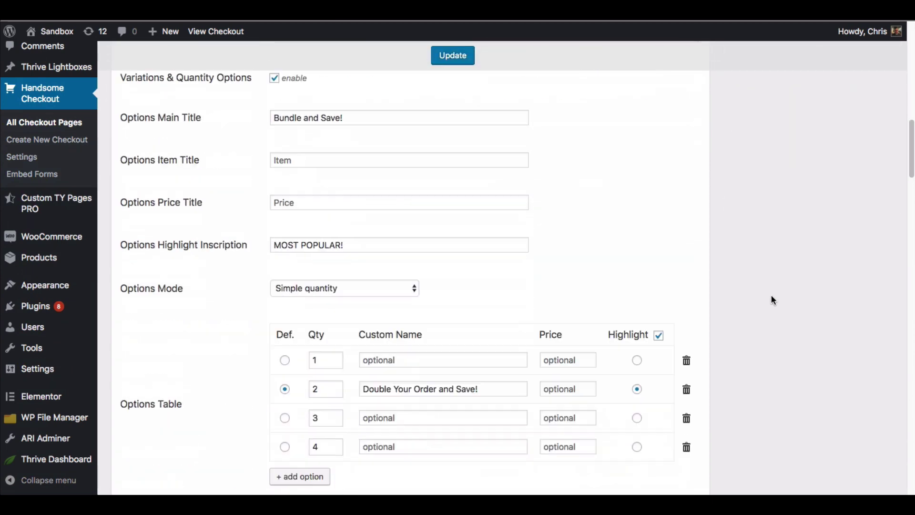
{"action": "scroll", "coordinate": [771, 298], "scroll_direction": "down", "scroll_amount": 7}
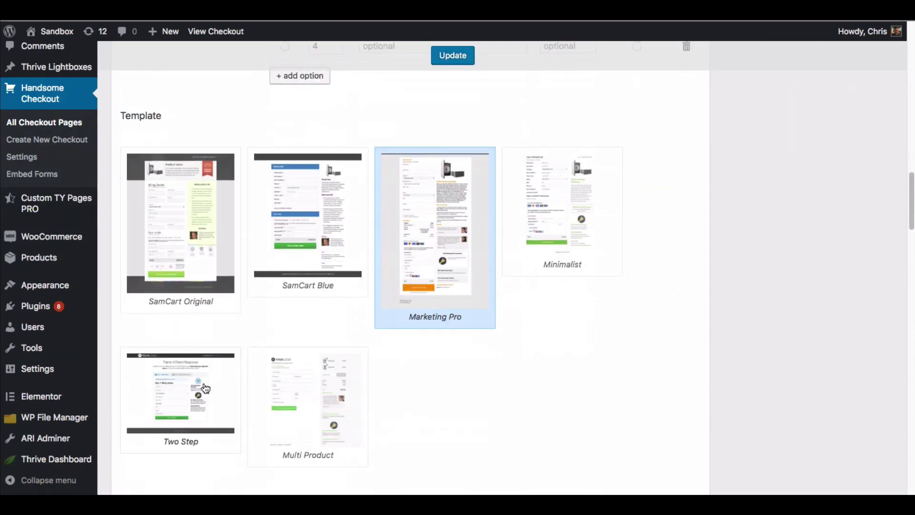
{"action": "left_click", "coordinate": [200, 389]}
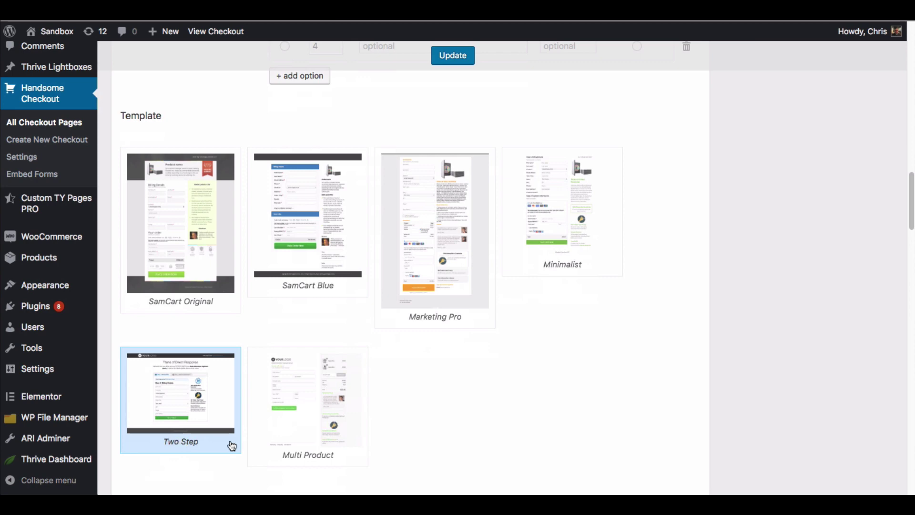
{"action": "left_click", "coordinate": [458, 58]}
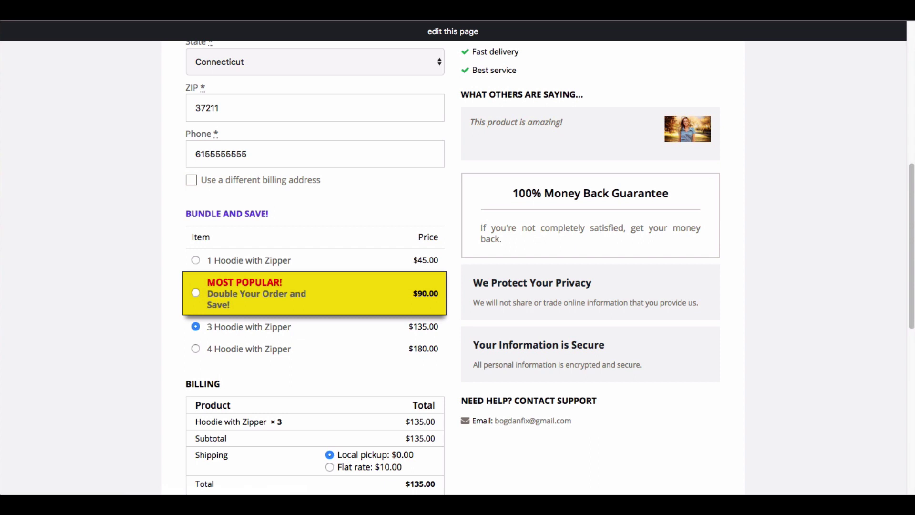
{"action": "key", "text": "ctrl+r"}
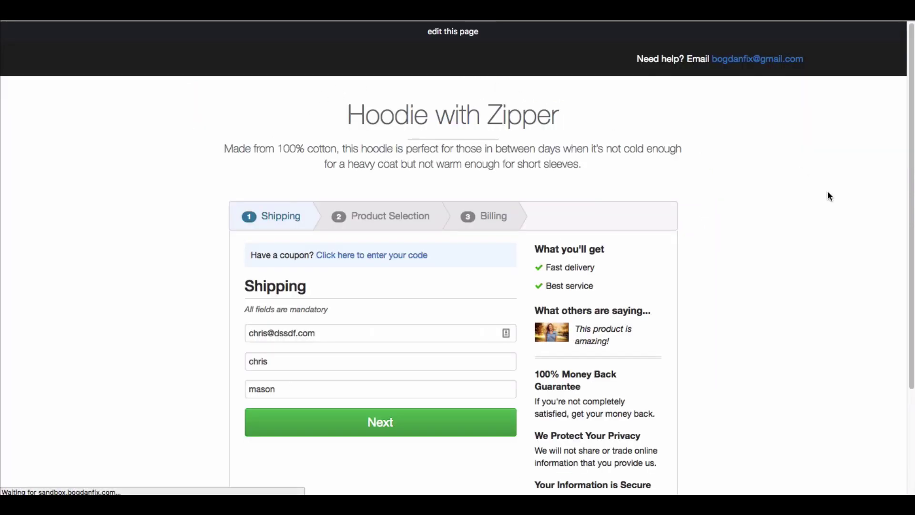
Advance from Shipping to Product Selection, reselect the 2-pack, and continue to Billing at $90.00
{"action": "scroll", "coordinate": [828, 190], "scroll_direction": "down", "scroll_amount": 1}
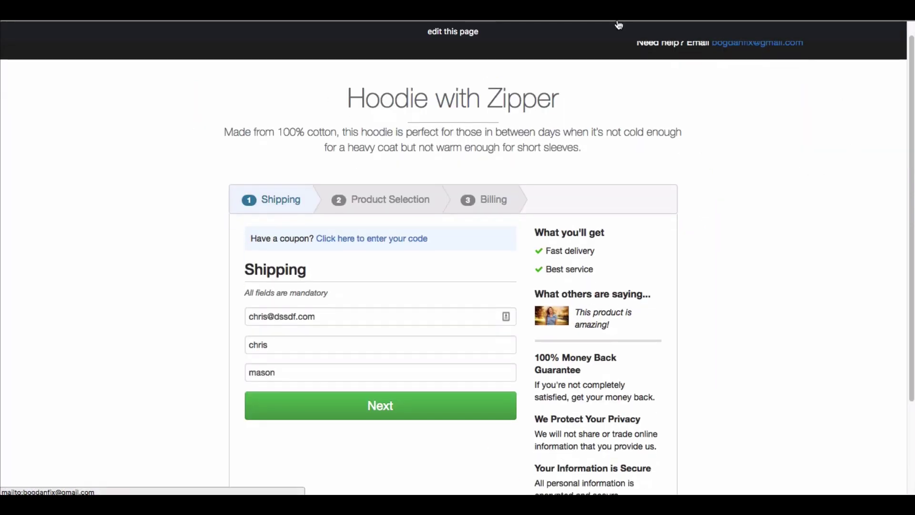
{"action": "left_click", "coordinate": [382, 410]}
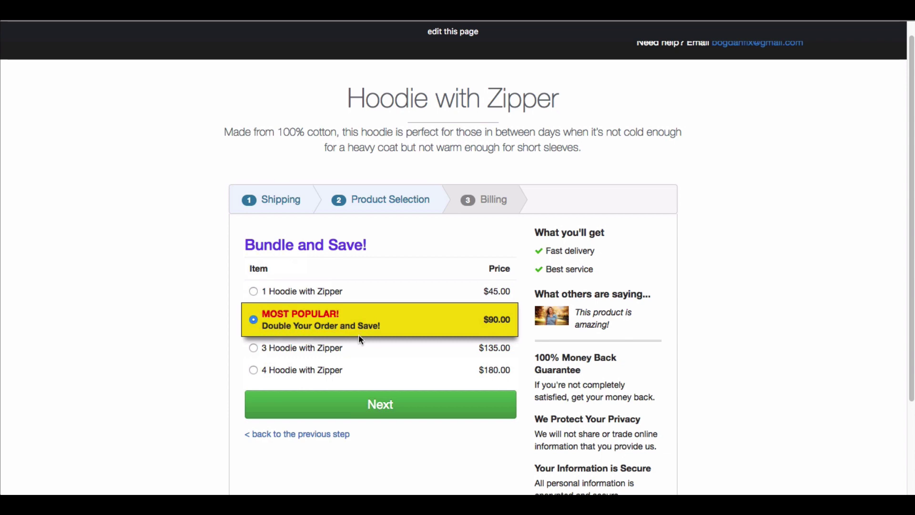
{"action": "left_click", "coordinate": [253, 291]}
{"action": "left_click", "coordinate": [253, 319]}
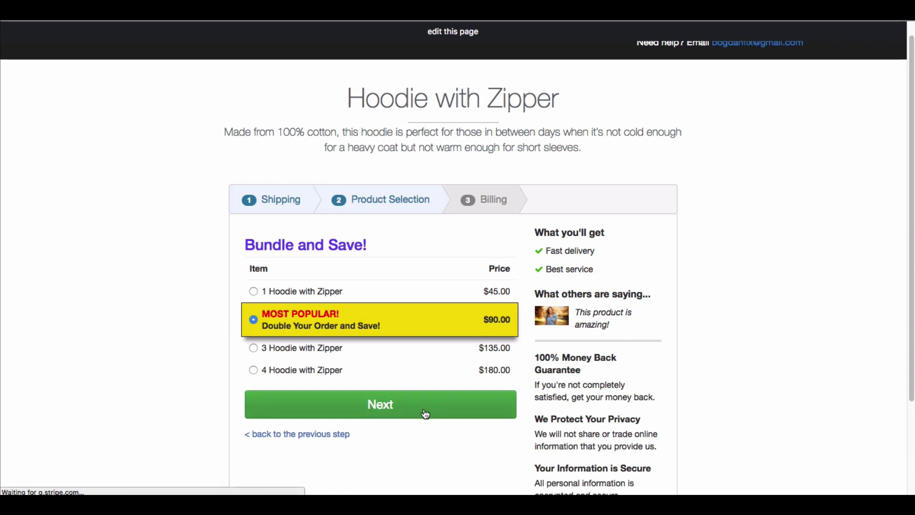
{"action": "left_click", "coordinate": [400, 411]}
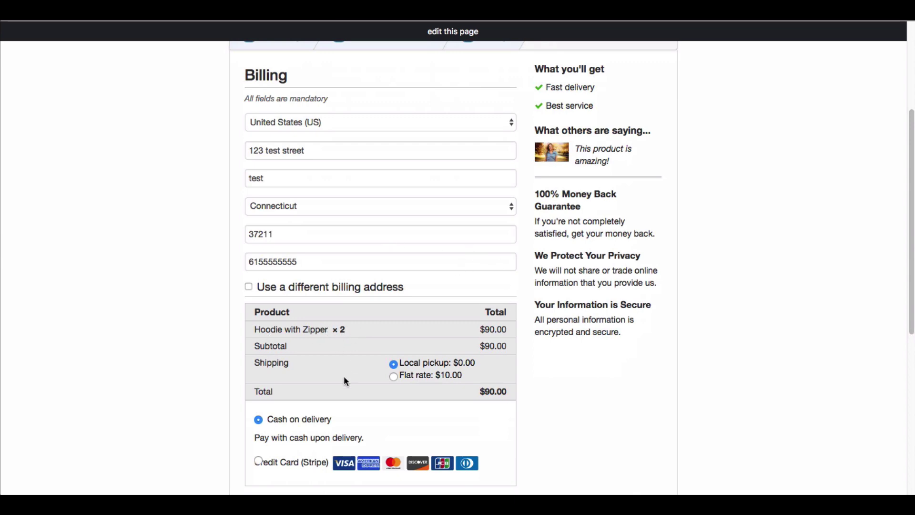
{"action": "scroll", "coordinate": [882, 294], "scroll_direction": "up", "scroll_amount": 4}
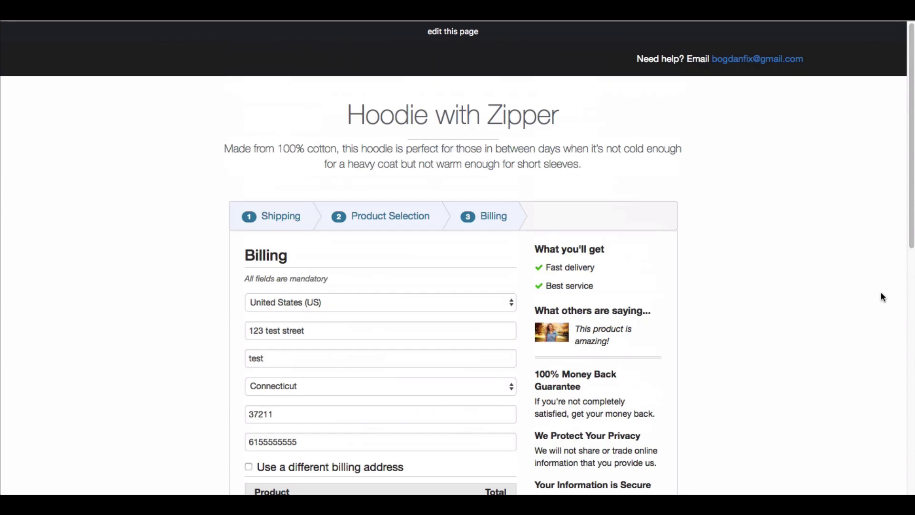